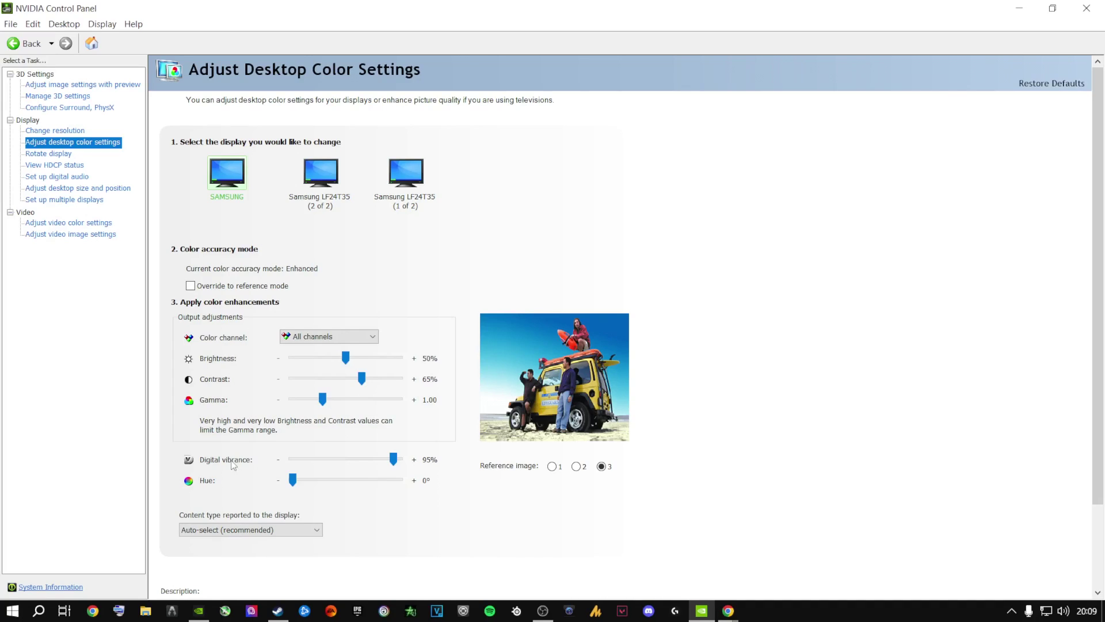
# - Lower the SAMSUNG display's digital vibrance to 50% as a test and restore it to 95%
pyautogui.moveTo(393, 461); pyautogui.dragTo(351, 469)
pyautogui.click(353, 471)
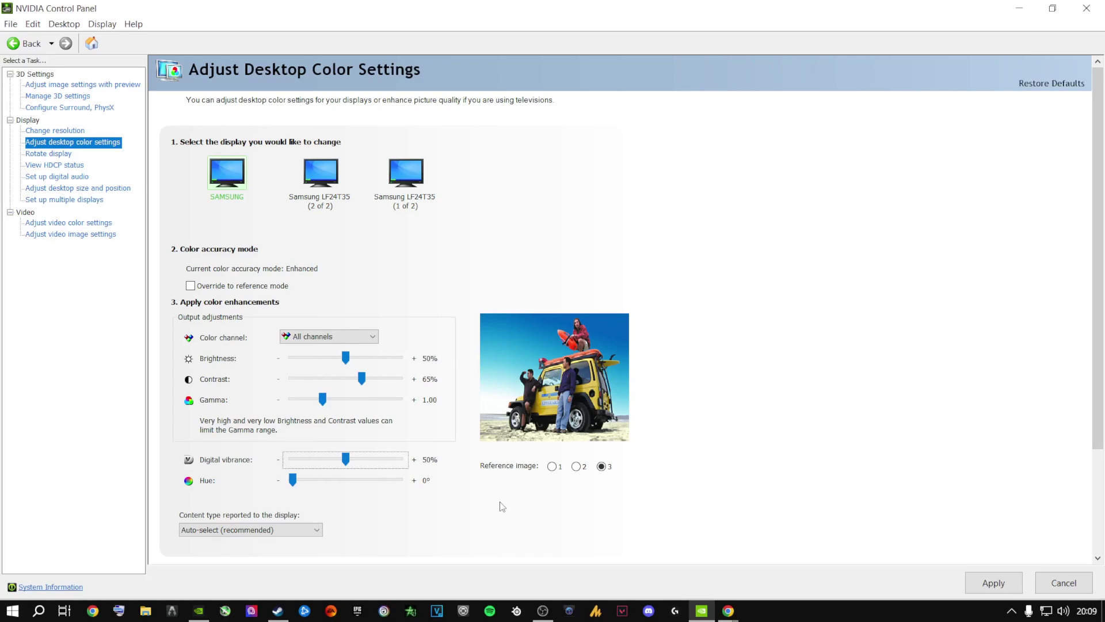
pyautogui.moveTo(347, 461); pyautogui.dragTo(397, 465)
pyautogui.press('Return')
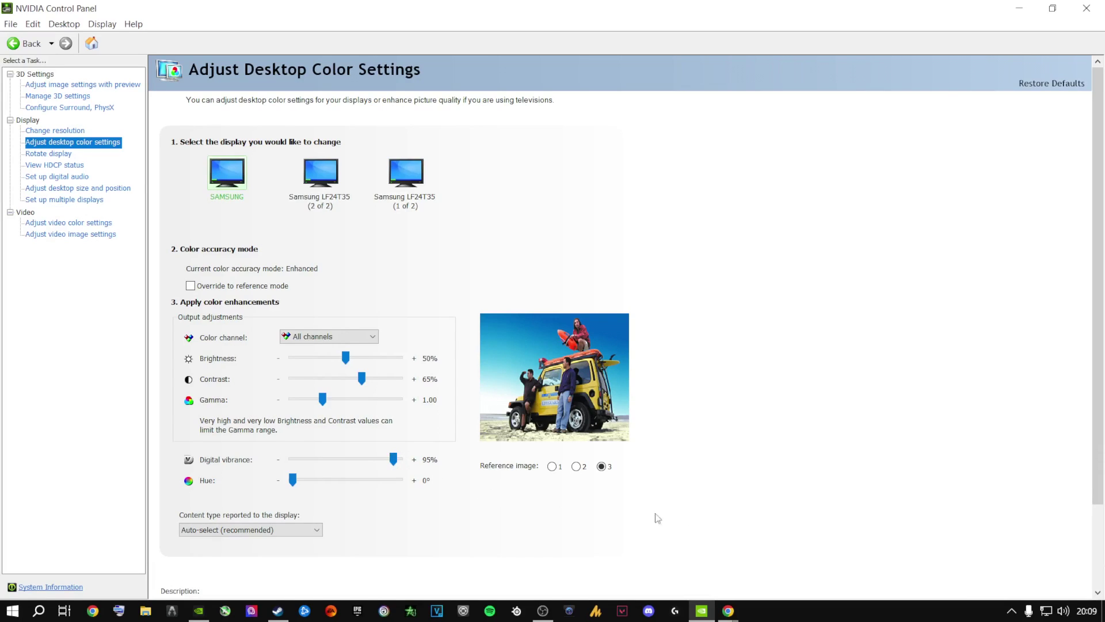
# - Compare the desktop color settings of the SAMSUNG display and both Samsung LF24T35 displays, ending on the SAMSUNG display
pyautogui.click(321, 187)
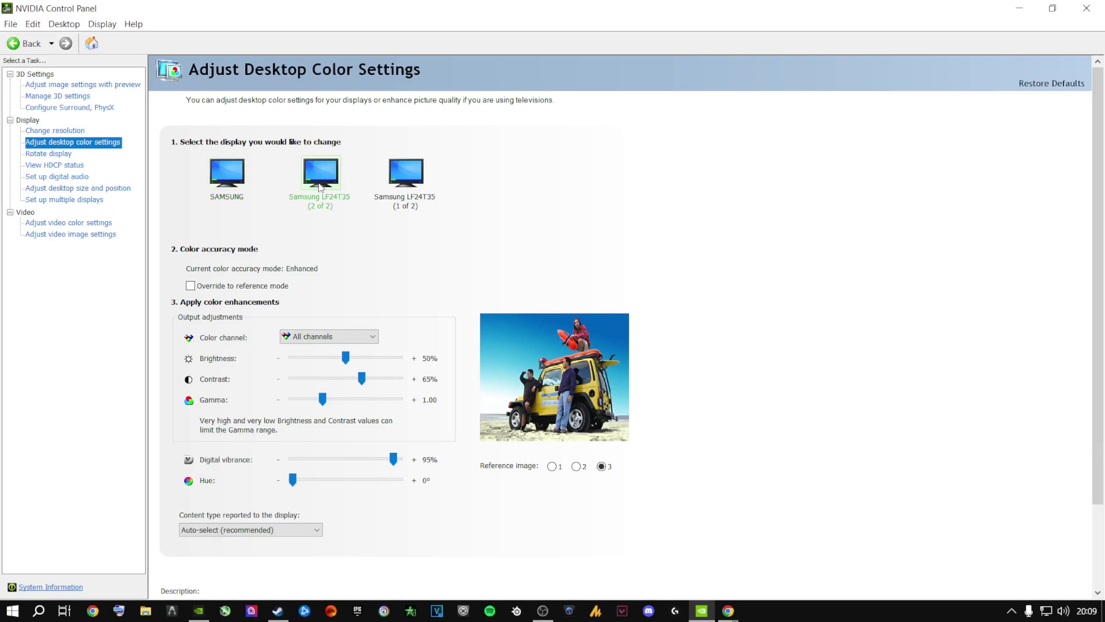
pyautogui.click(413, 204)
pyautogui.click(331, 199)
pyautogui.click(238, 194)
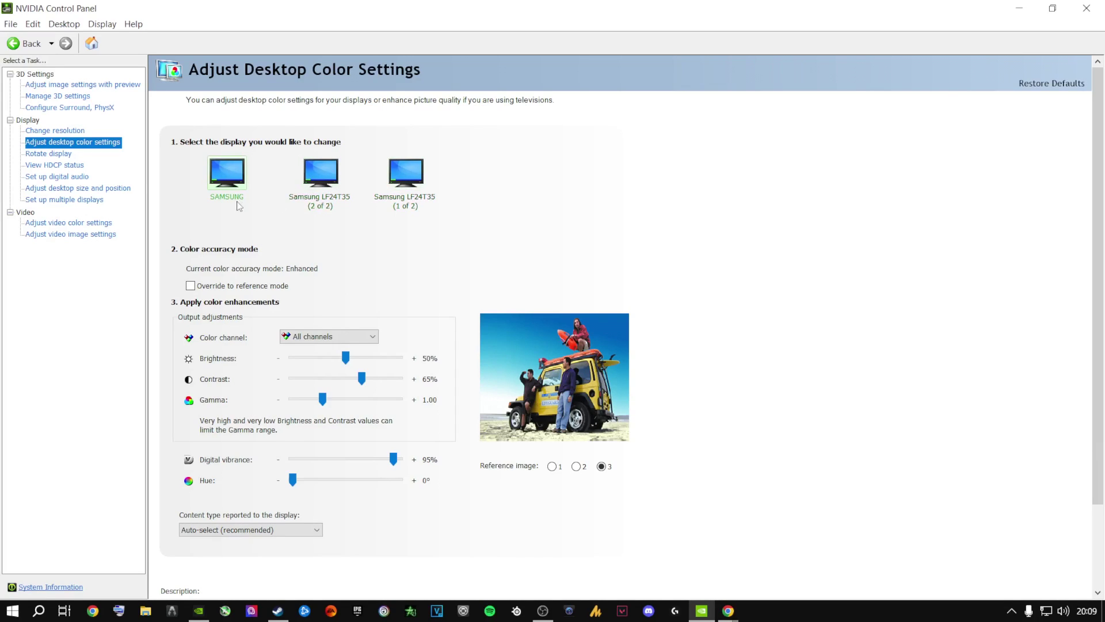
pyautogui.click(316, 181)
pyautogui.click(408, 177)
pyautogui.click(329, 192)
pyautogui.click(245, 186)
pyautogui.click(327, 197)
pyautogui.click(394, 197)
pyautogui.click(322, 196)
pyautogui.click(241, 198)
# - Open Task Scheduler and expand the Task Scheduler Library down to the Microsoft\Windows folder
pyautogui.click(39, 610)
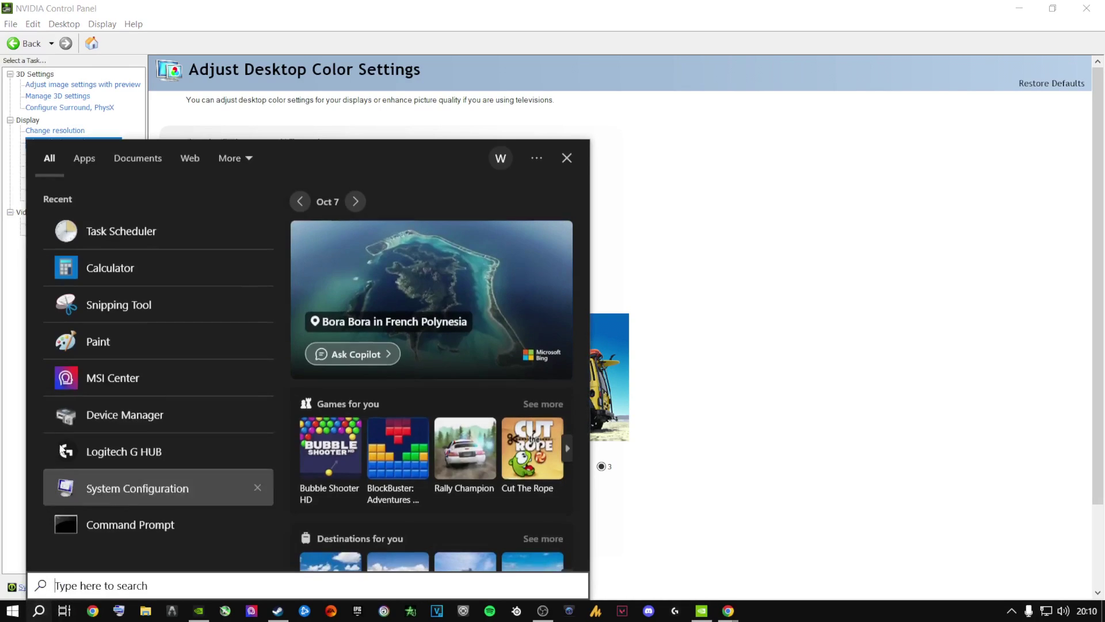
pyautogui.click(124, 238)
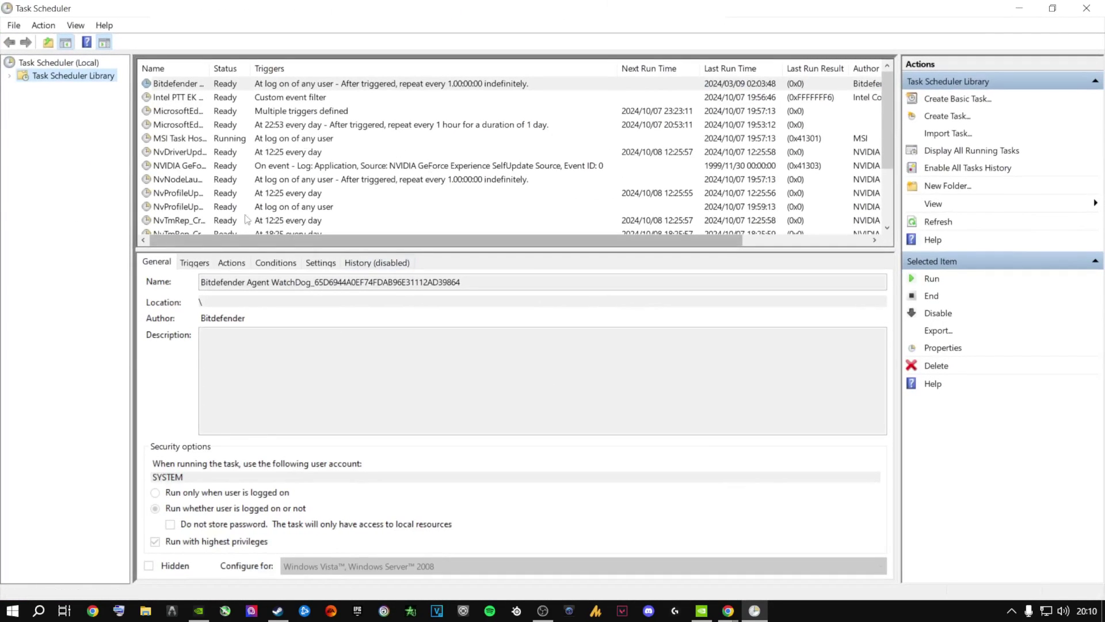
pyautogui.click(10, 76)
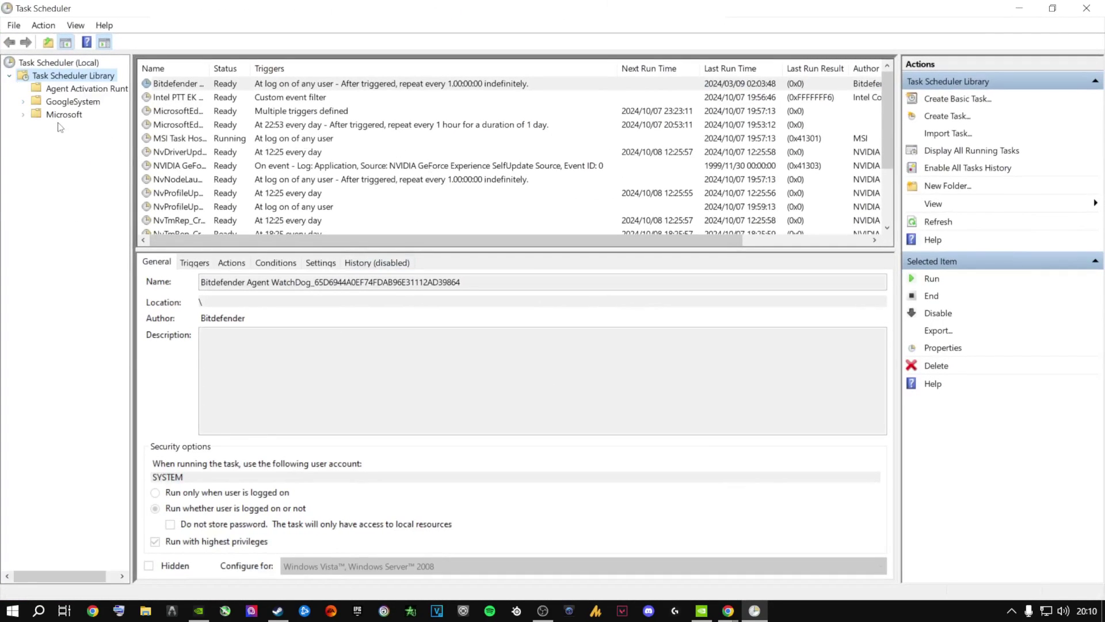
pyautogui.click(24, 115)
pyautogui.click(37, 154)
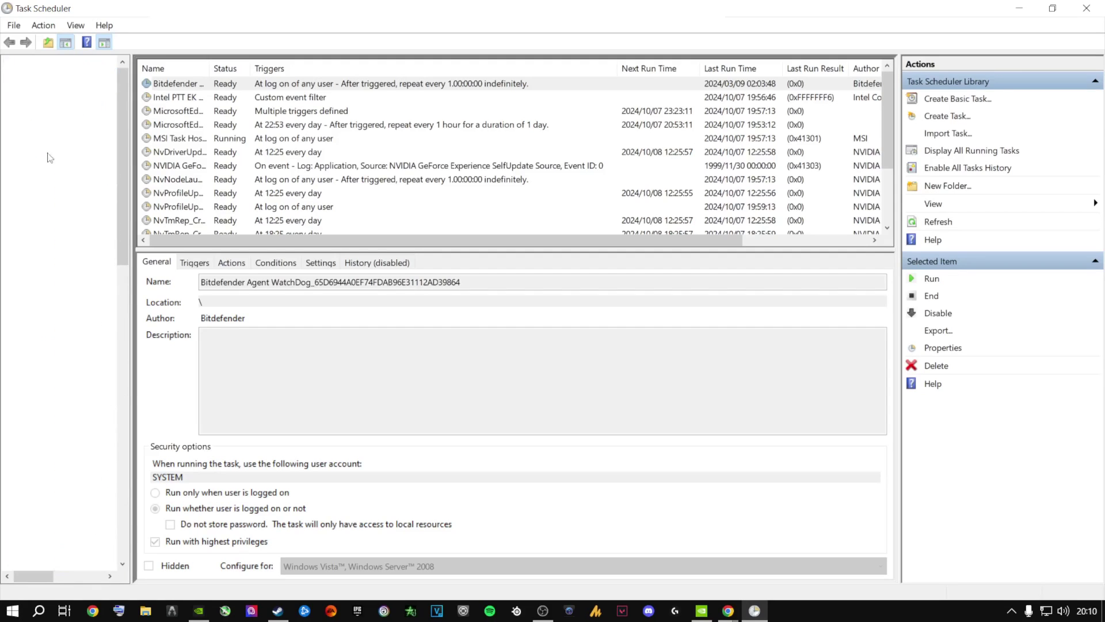
# - Find the WindowsColorSystem folder under Microsoft\Windows and show its Calibration Loader task
pyautogui.click(90, 270)
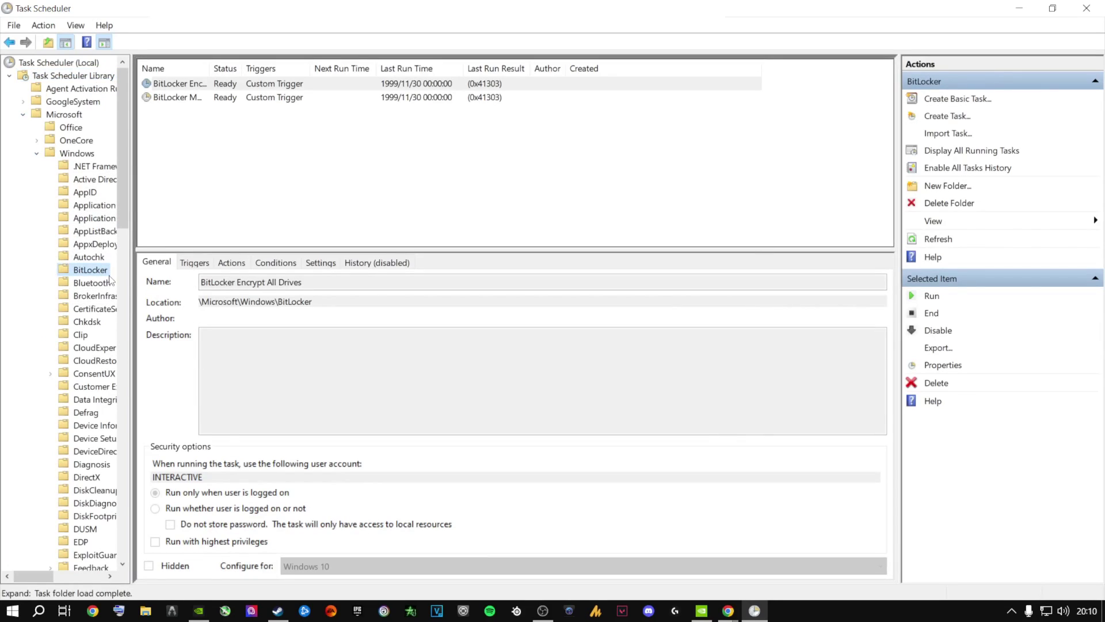
pyautogui.press('w')
pyautogui.scroll(-5, 117, 354)
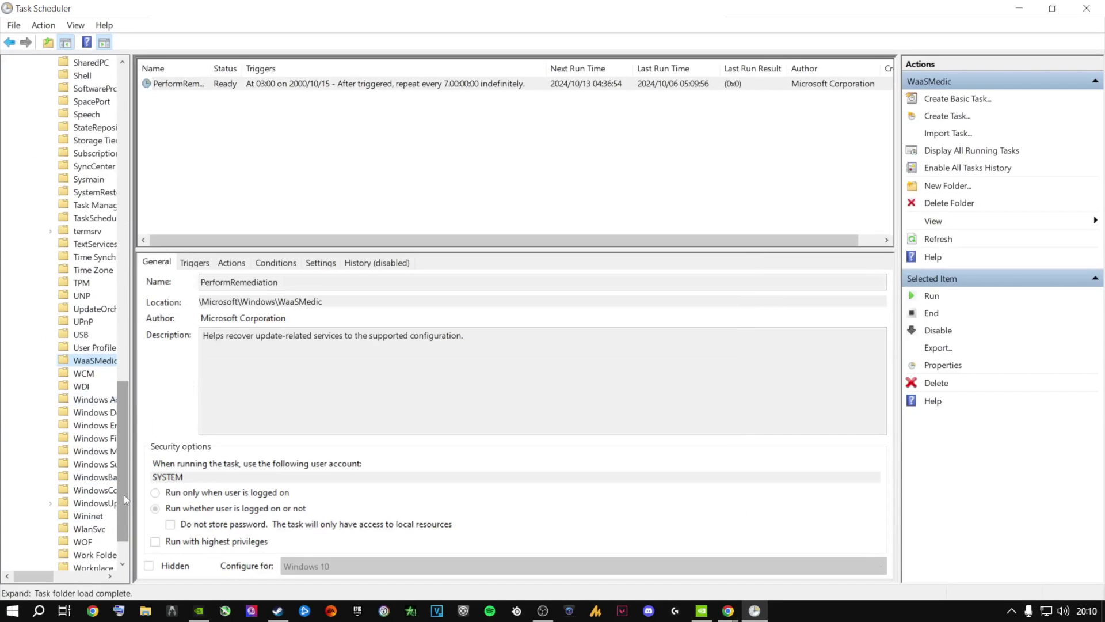
pyautogui.moveTo(46, 576); pyautogui.dragTo(65, 576)
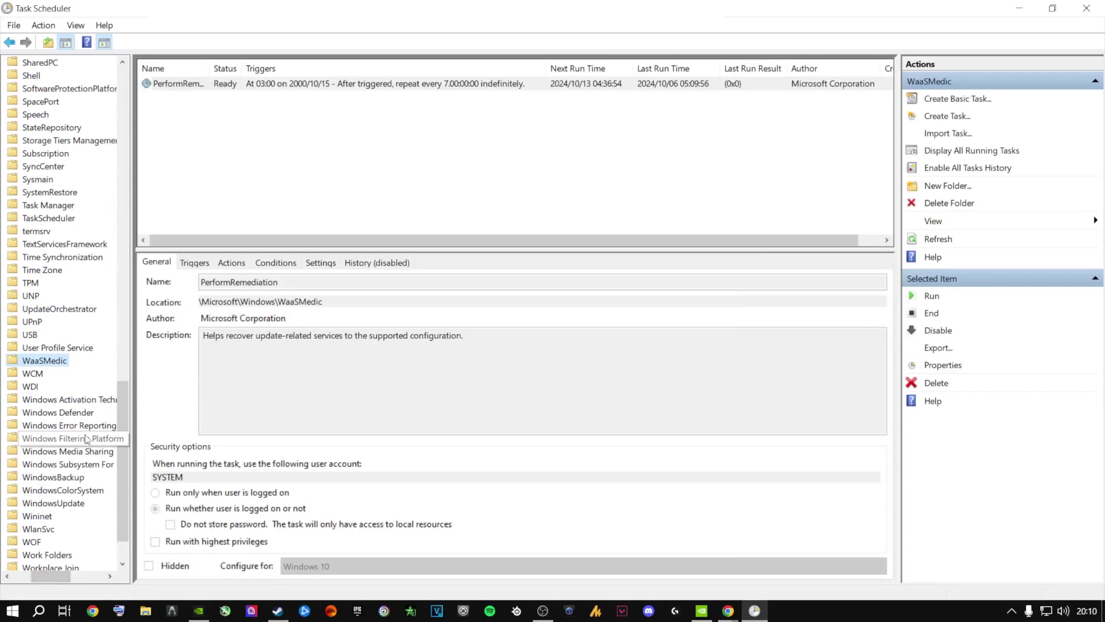
pyautogui.click(63, 491)
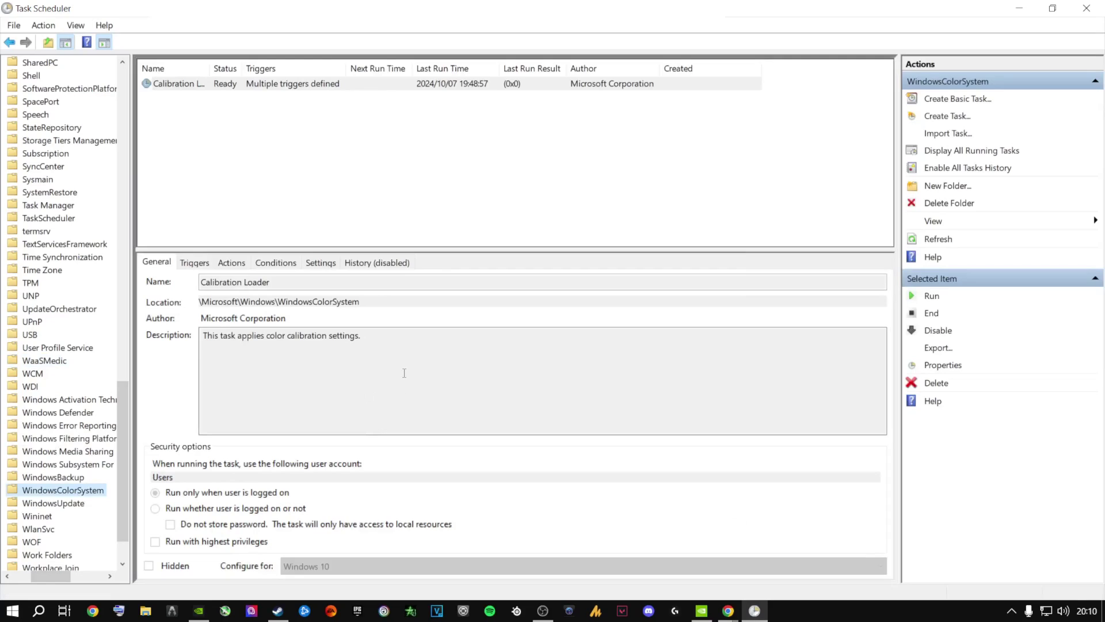
# - Review the Calibration Loader task's triggers, place Task Scheduler beside the NVIDIA color settings, and close it
pyautogui.click(196, 263)
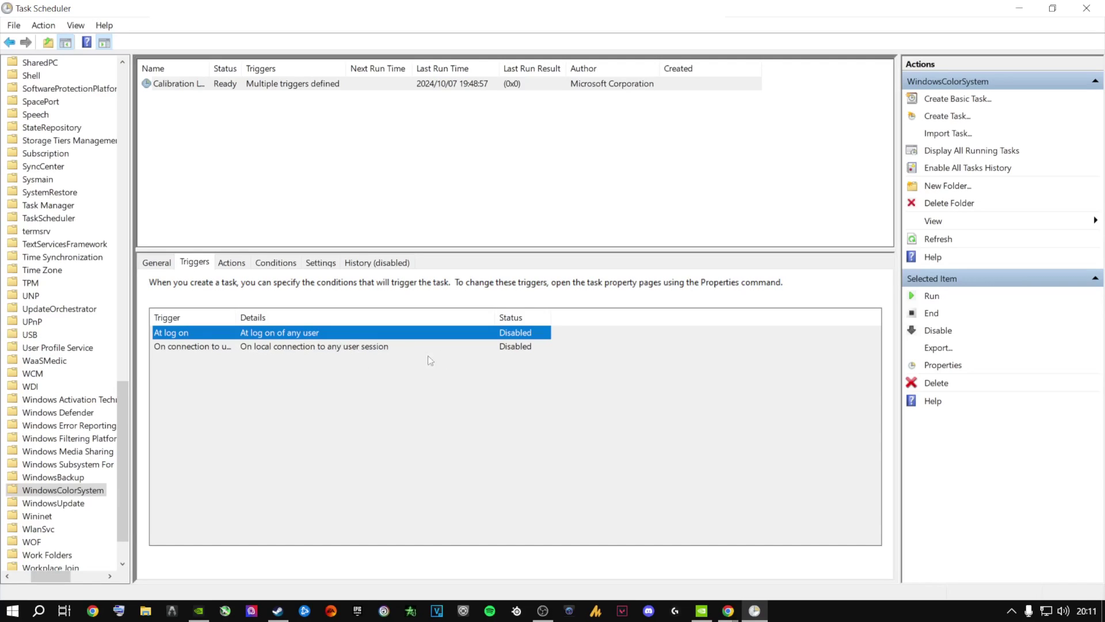
pyautogui.doubleClick(505, 7)
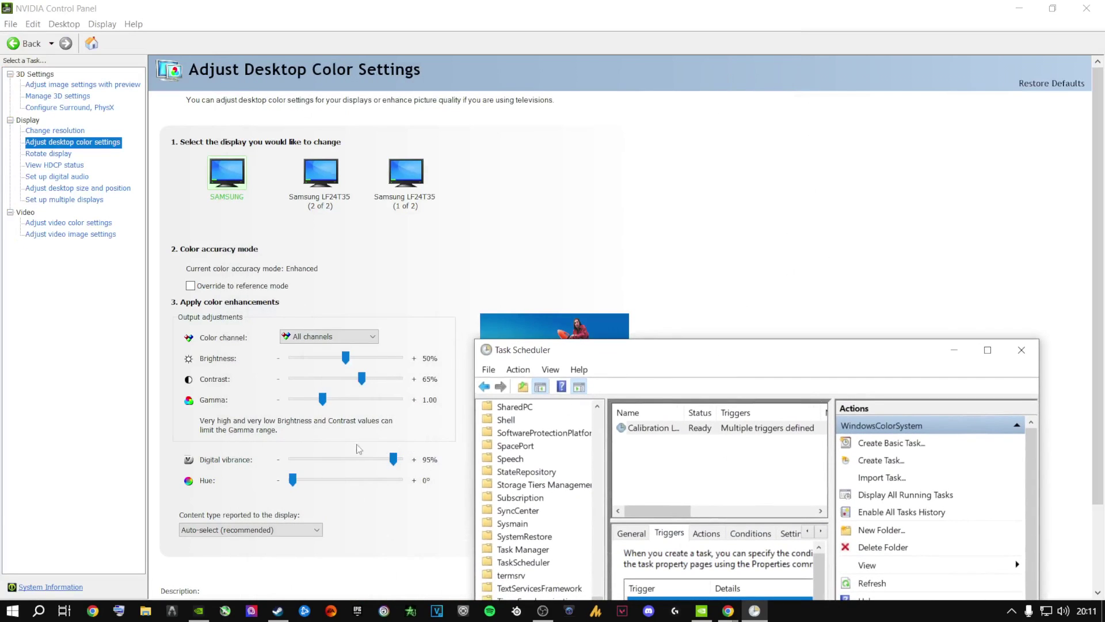
pyautogui.moveTo(735, 357); pyautogui.dragTo(751, 111)
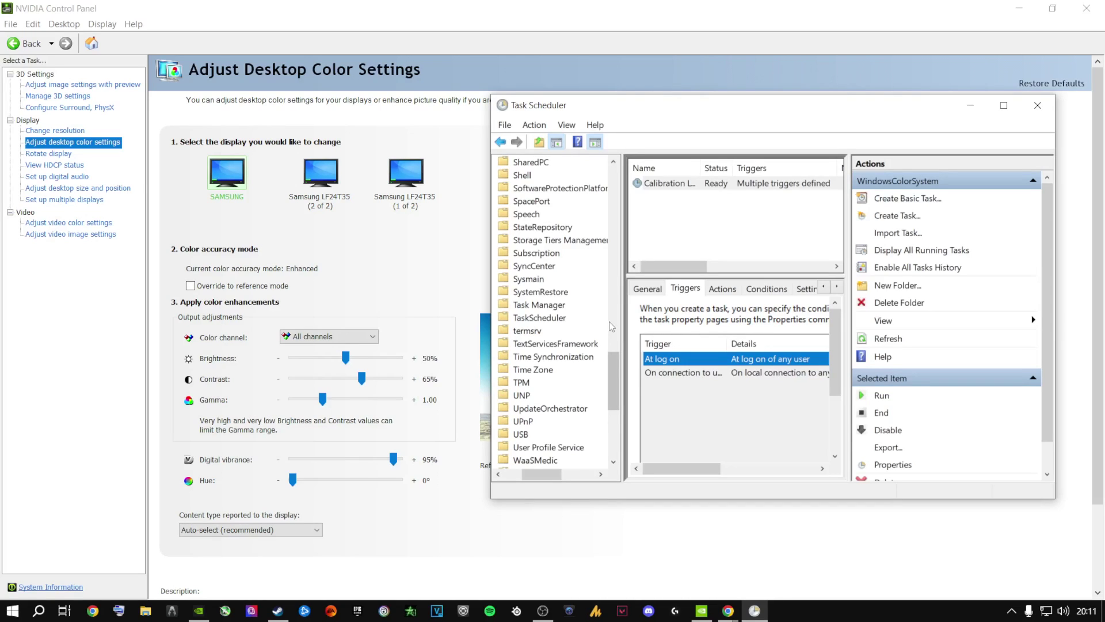
pyautogui.click(1038, 105)
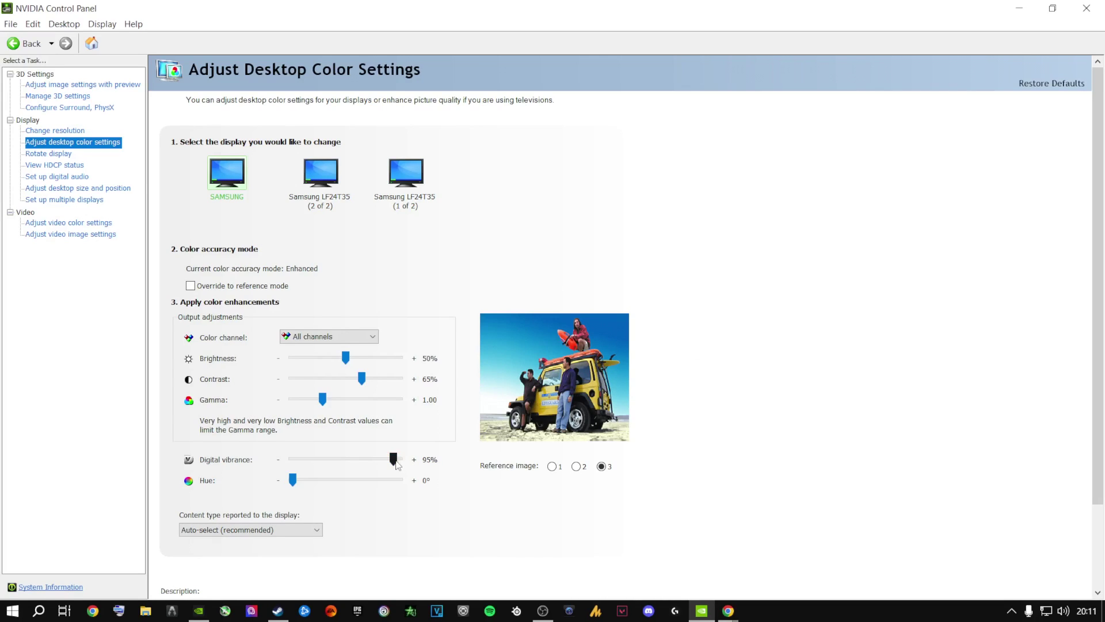
# - Test the SAMSUNG display's digital vibrance down to 0%, raise it back to 95% and apply it
pyautogui.moveTo(394, 460); pyautogui.dragTo(293, 473)
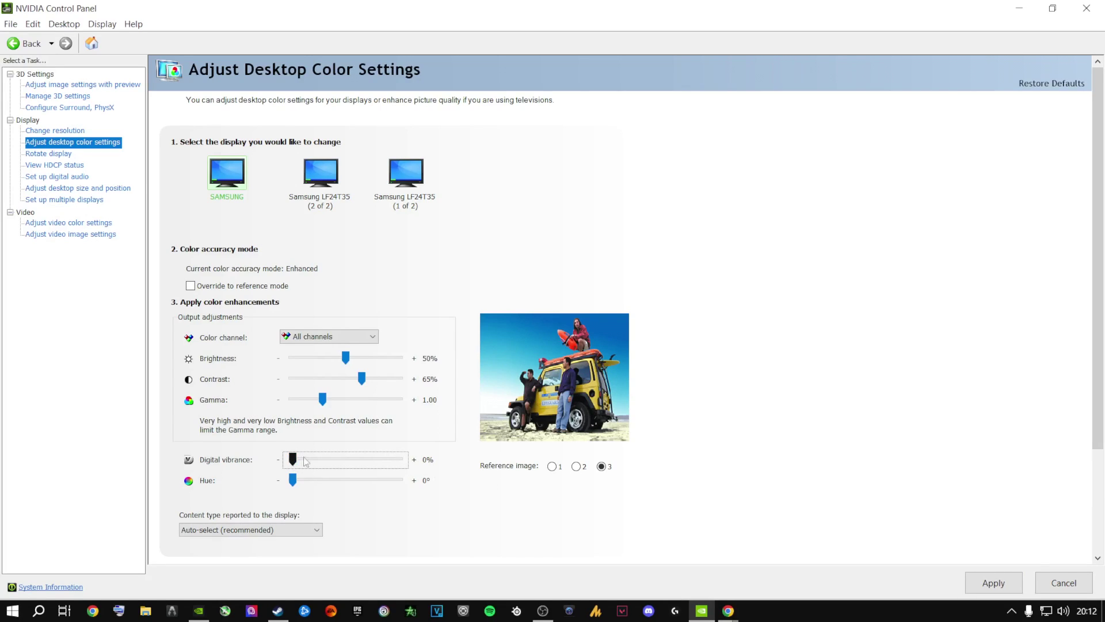
pyautogui.moveTo(292, 460); pyautogui.dragTo(347, 465)
pyautogui.press('Left')
pyautogui.moveTo(560, 3); pyautogui.dragTo(599, 1)
pyautogui.moveTo(350, 463); pyautogui.dragTo(395, 464)
pyautogui.click(1002, 587)
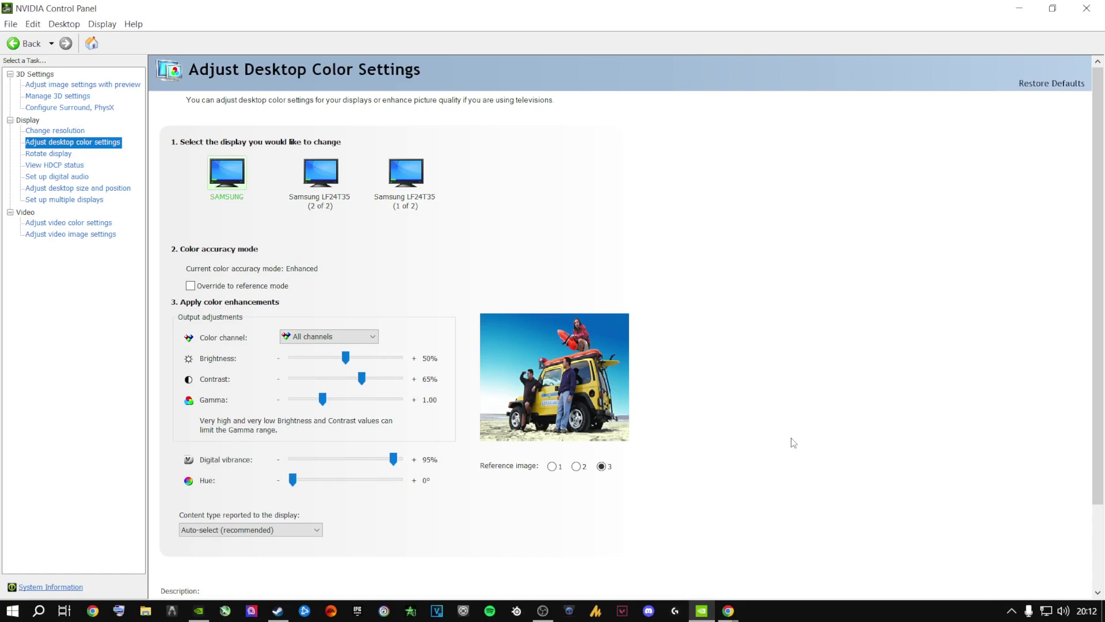
# - Uncover the desktop wallpaper to check its colors, maximize NVIDIA Control Panel again and close it
pyautogui.moveTo(569, 266); pyautogui.dragTo(528, 507)
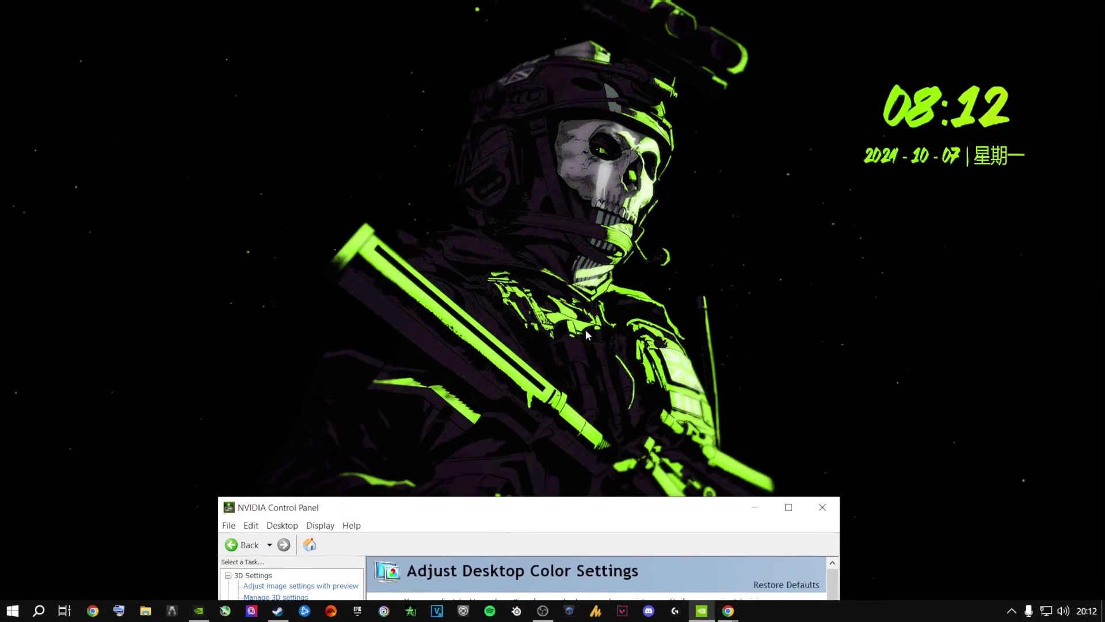
pyautogui.doubleClick(578, 507)
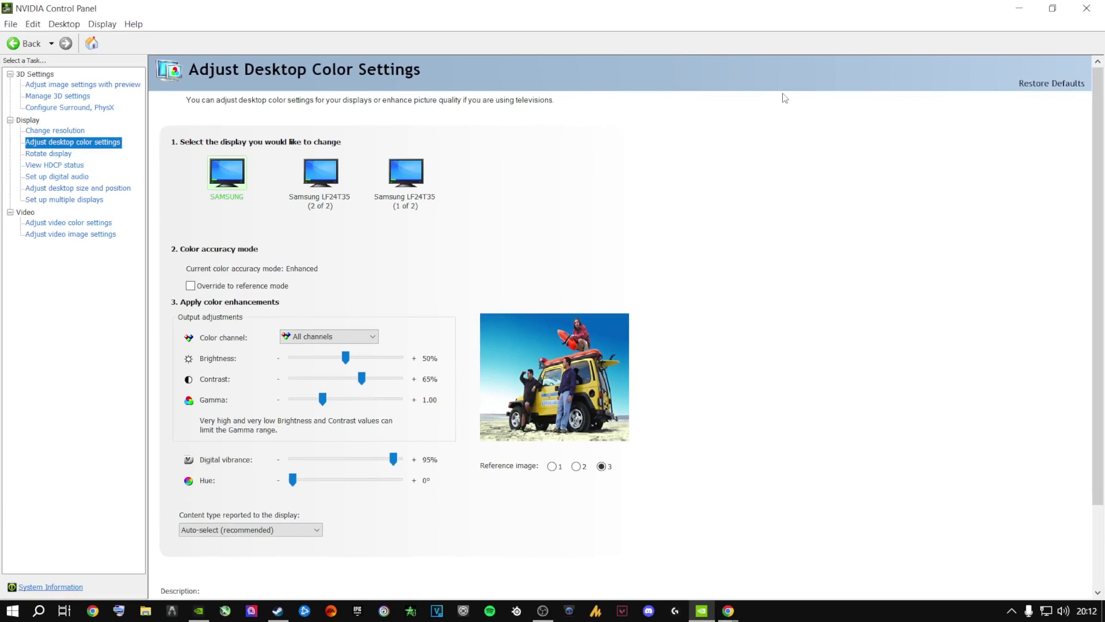
pyautogui.click(1086, 8)
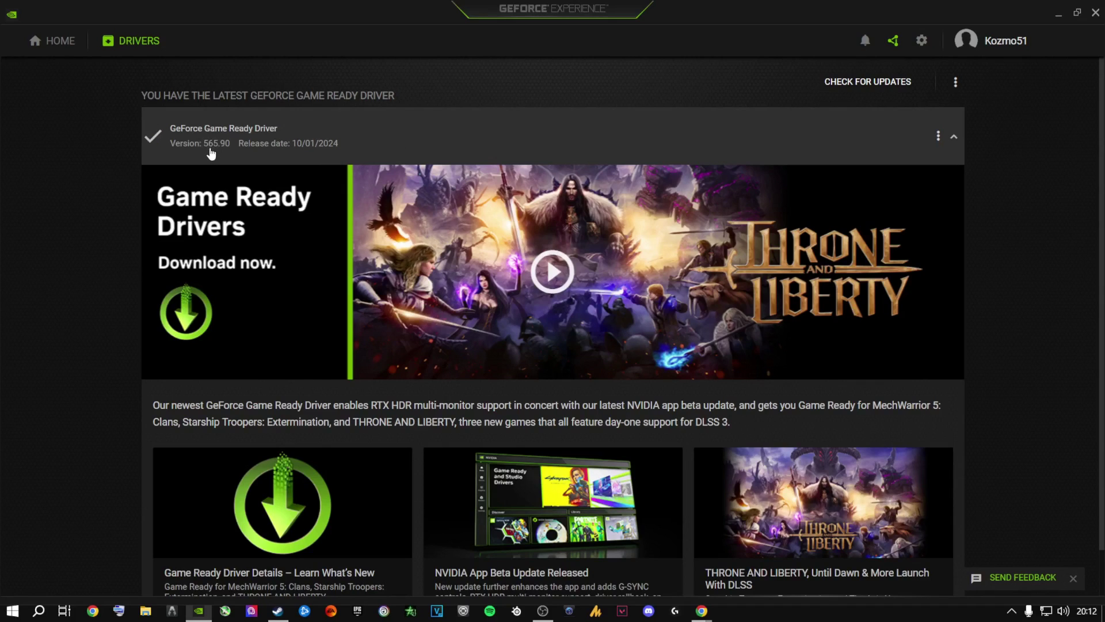
# - Check for graphics driver updates in GeForce Experience and minimize its window
pyautogui.click(868, 81)
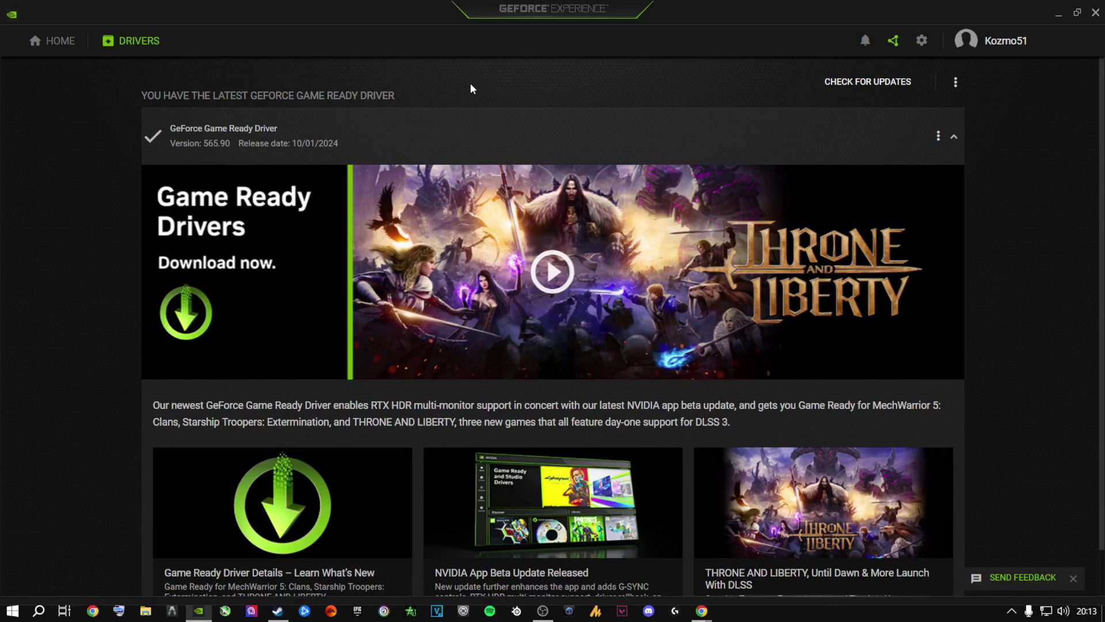
pyautogui.click(1058, 14)
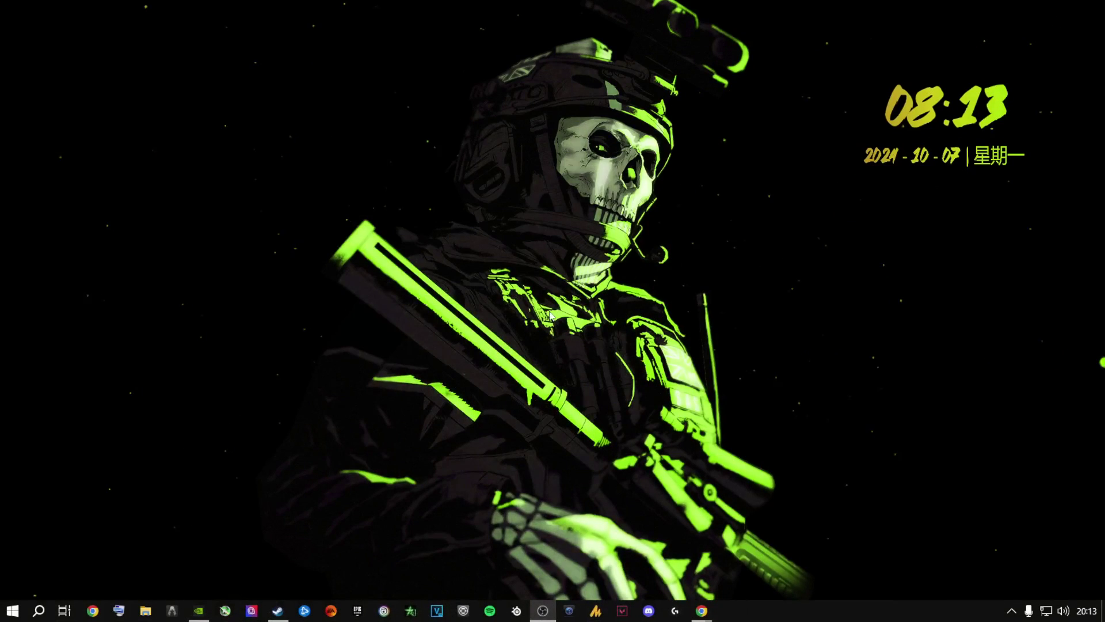
# - Reopen NVIDIA Control Panel from the desktop, review the desktop color settings against the wallpaper, and close it
pyautogui.rightClick(487, 311)
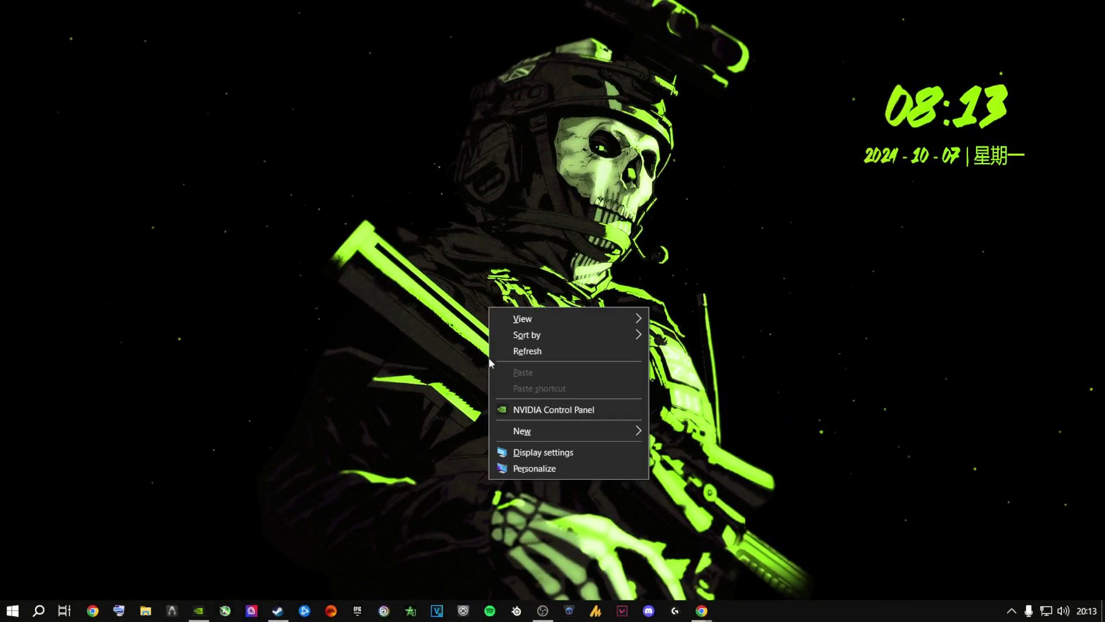
pyautogui.click(524, 411)
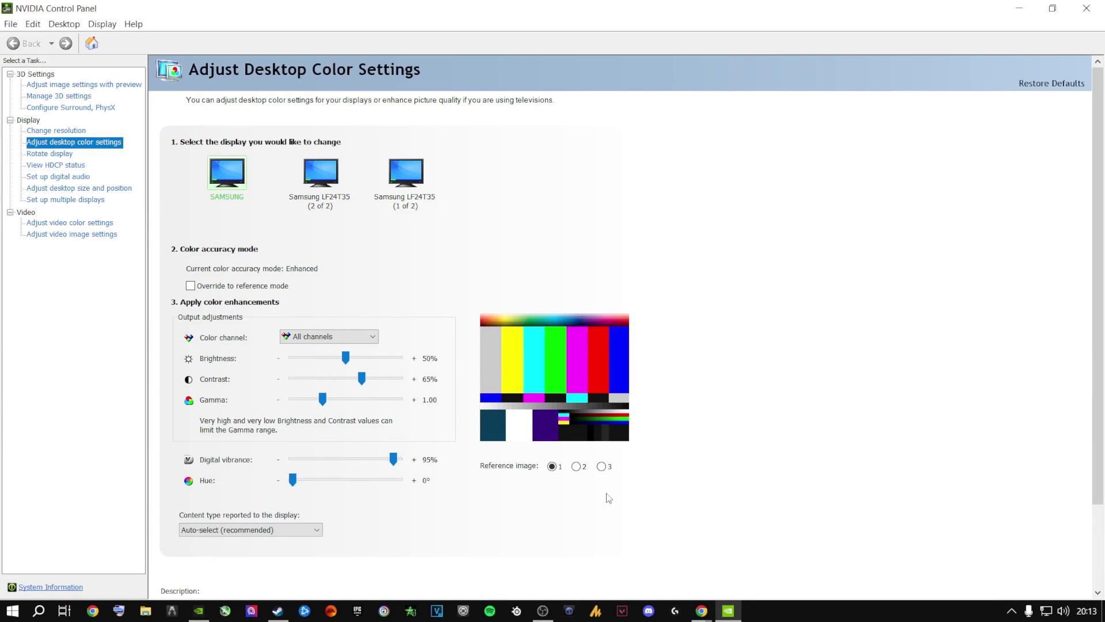
pyautogui.click(1019, 8)
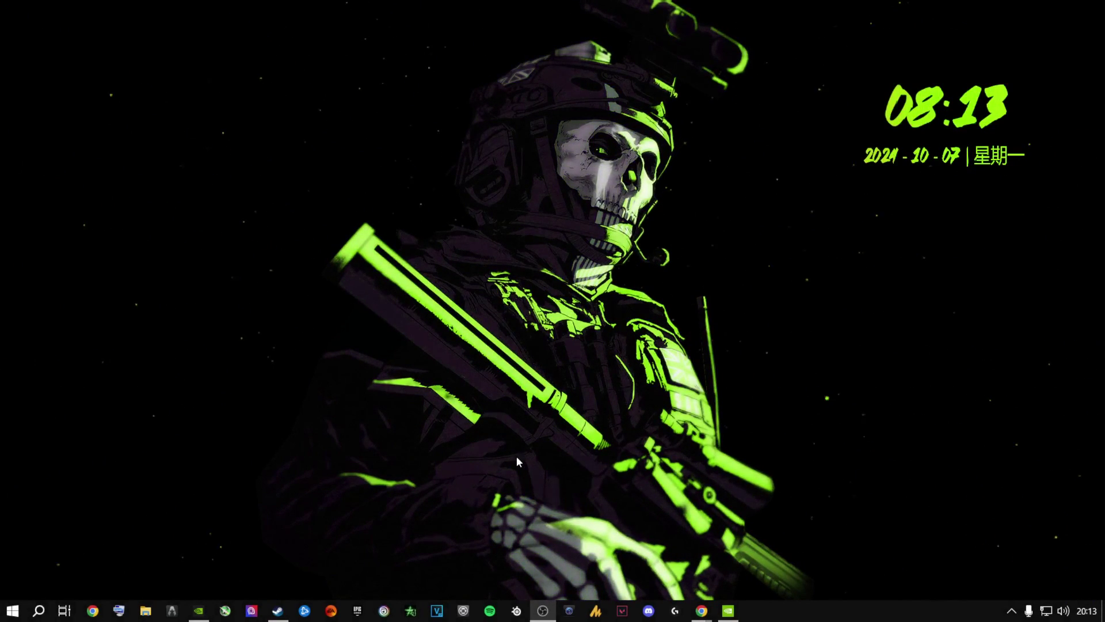
pyautogui.click(728, 610)
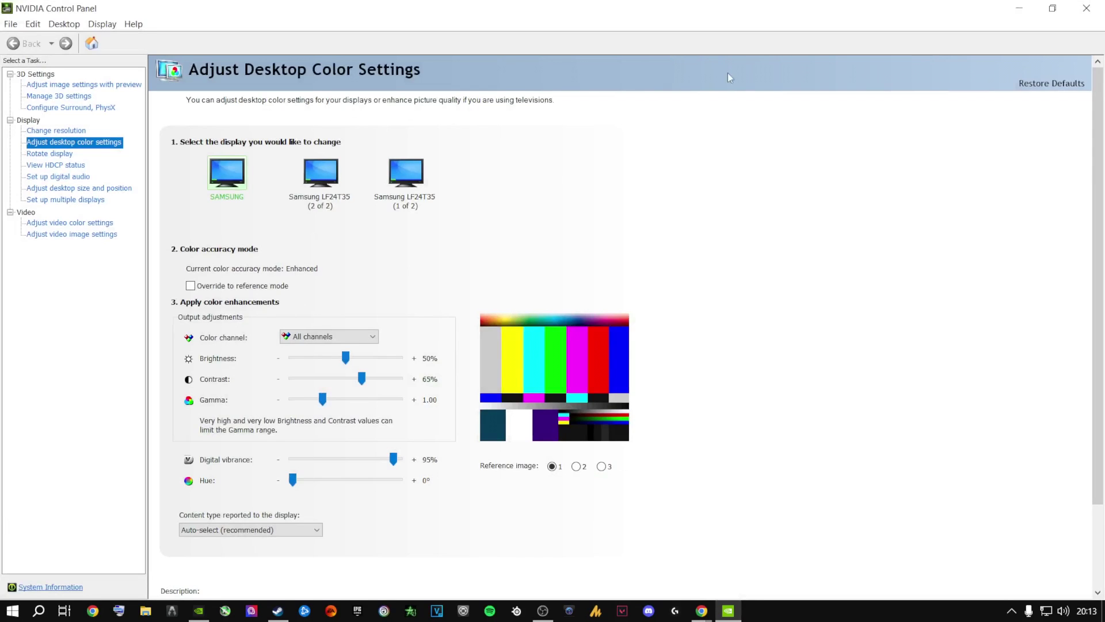
pyautogui.click(1086, 8)
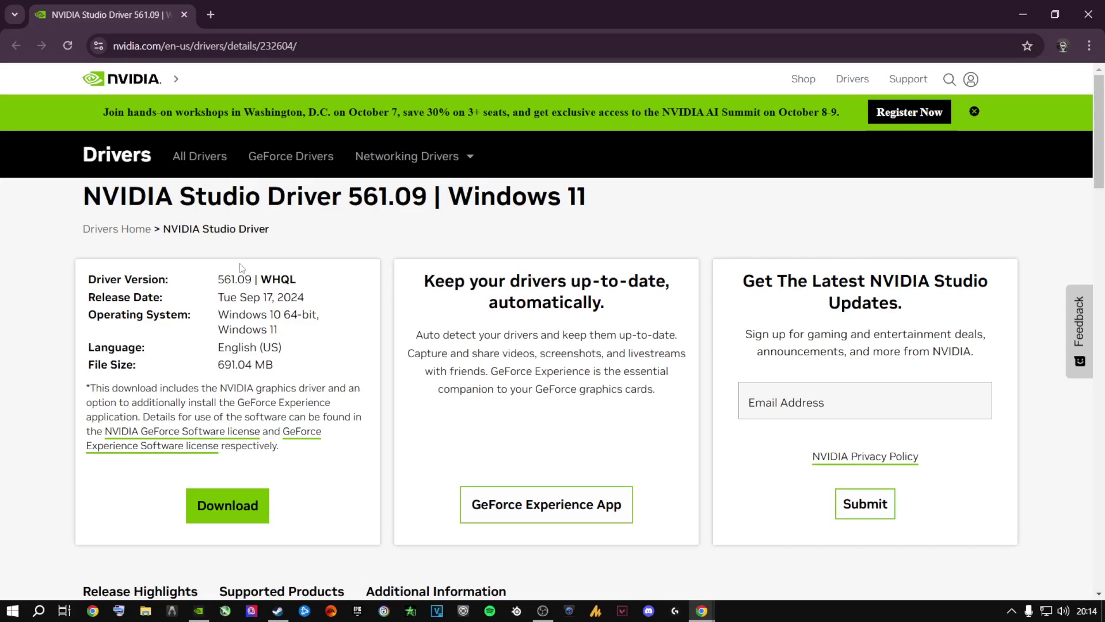
# - Copy driver version 561.09 from the NVIDIA page in Chrome and search Google in a new tab for "NVIDIA driver download 561.09"
pyautogui.moveTo(217, 280); pyautogui.dragTo(251, 280)
pyautogui.rightClick(241, 282)
pyautogui.click(257, 292)
pyautogui.click(209, 15)
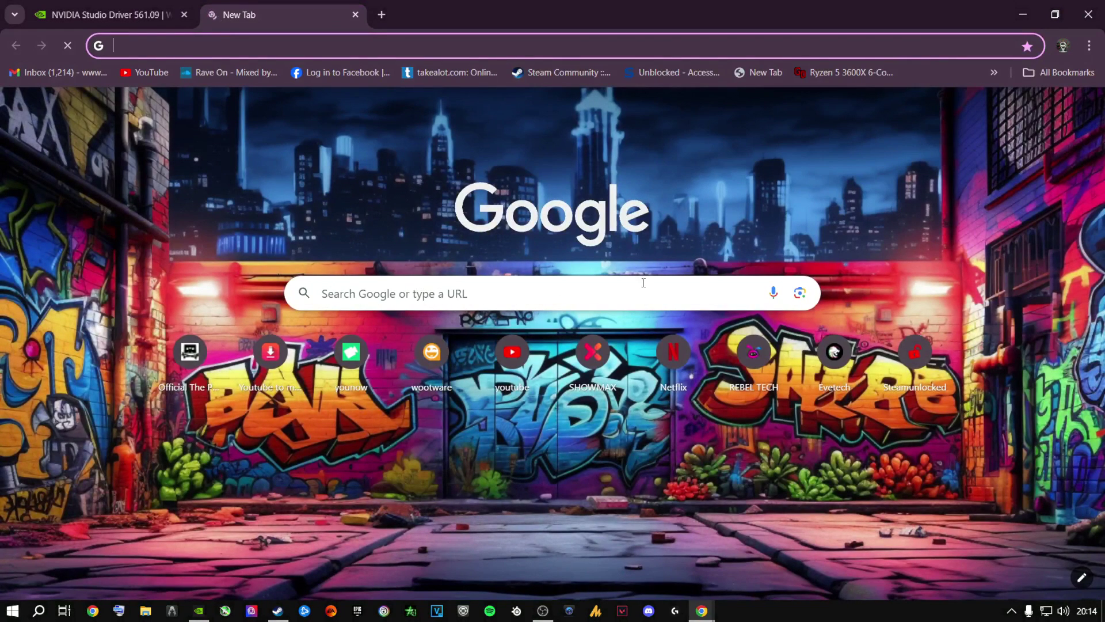
pyautogui.click(771, 294)
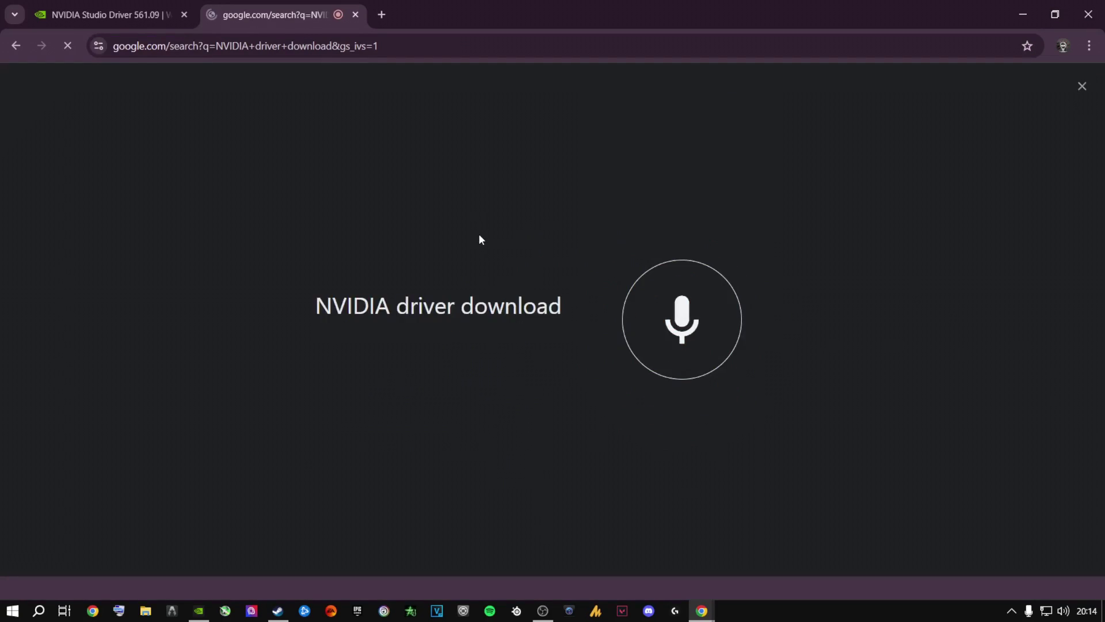
pyautogui.click(304, 99)
pyautogui.write('561.09')
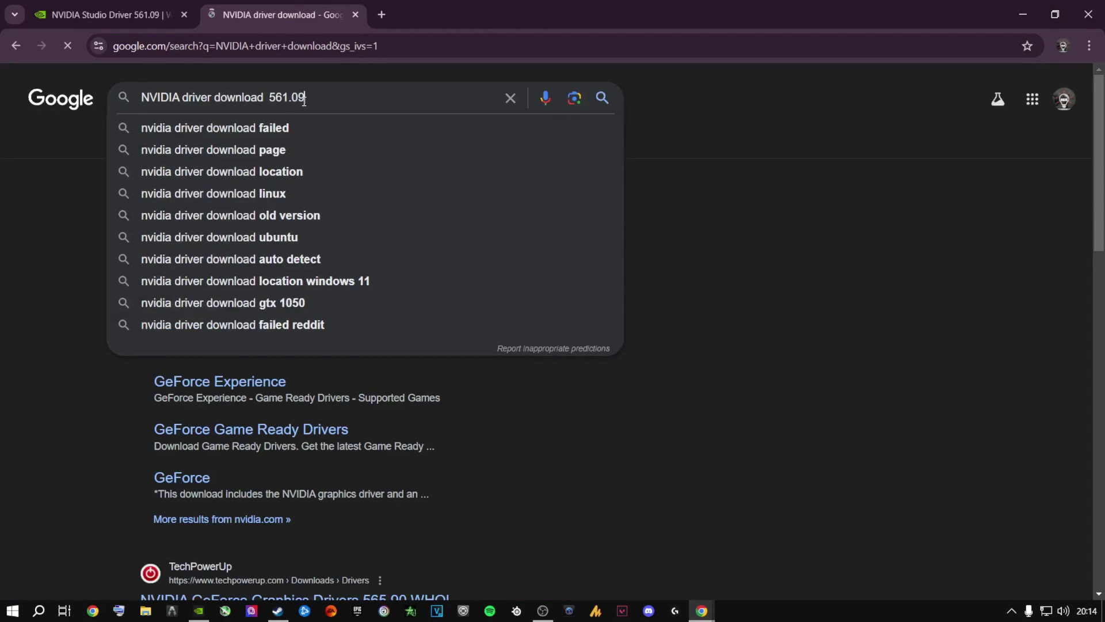
pyautogui.press('Return')
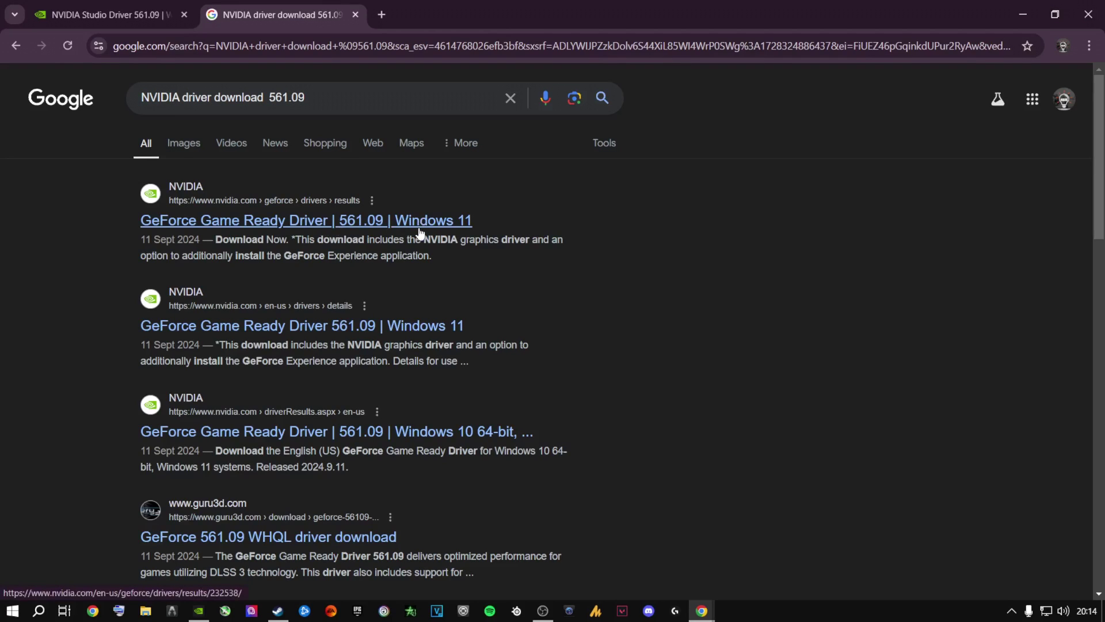
# - Refine the search to "nvidia driver download 561.09 win10" and open NVIDIA's GeForce Game Ready Driver result for Windows 10 64-bit
pyautogui.click(343, 98)
pyautogui.write('w')
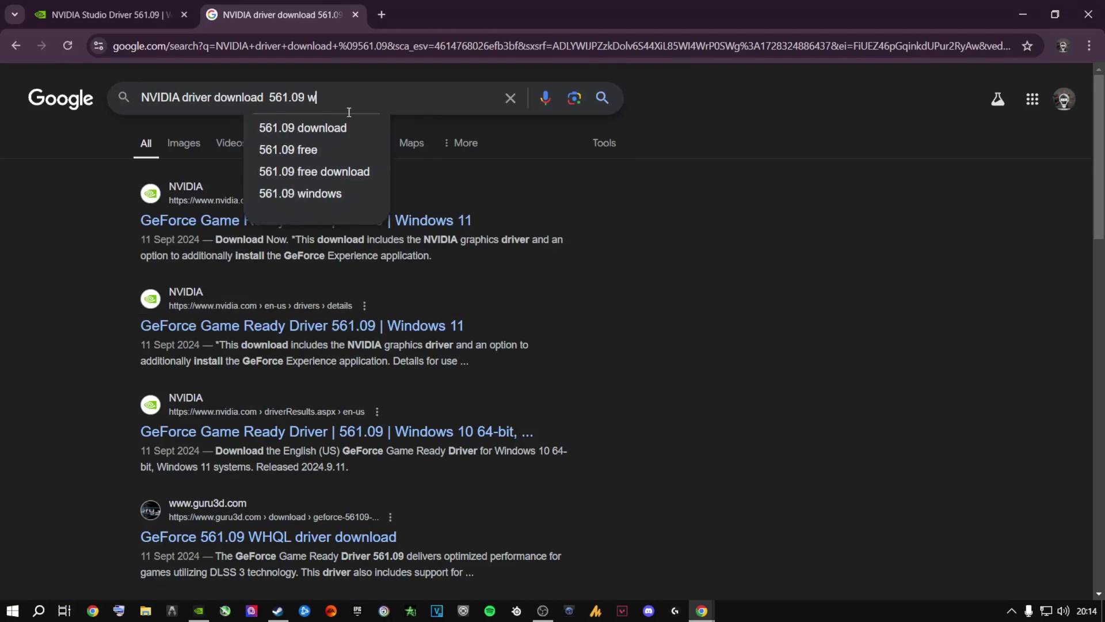
pyautogui.write('in')
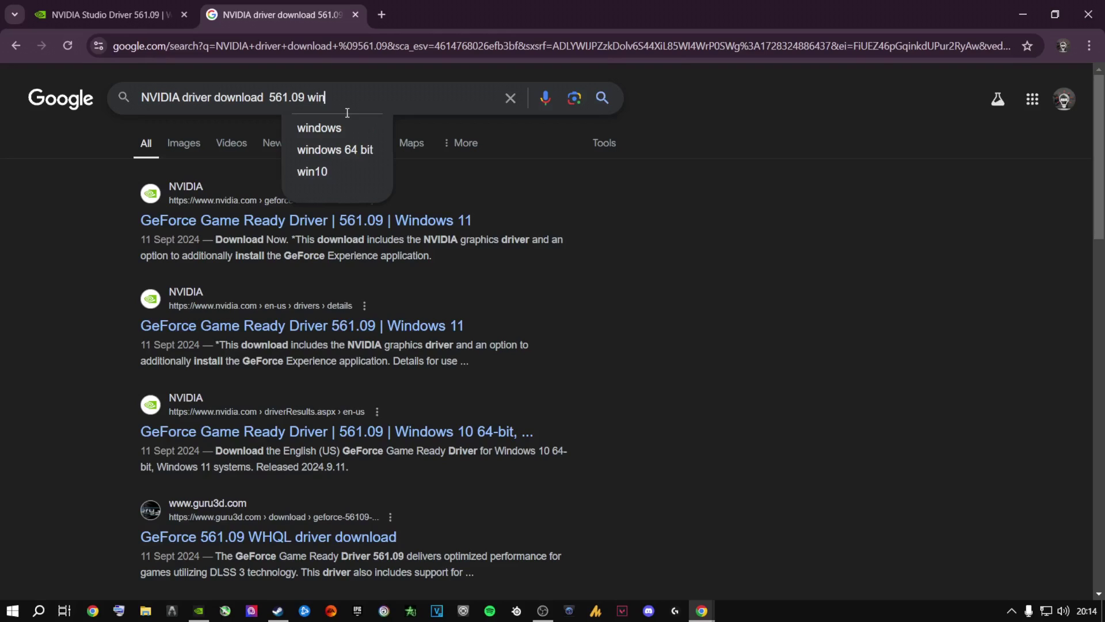
pyautogui.press('Down')
pyautogui.press('Down')
pyautogui.press('Down')
pyautogui.press('Return')
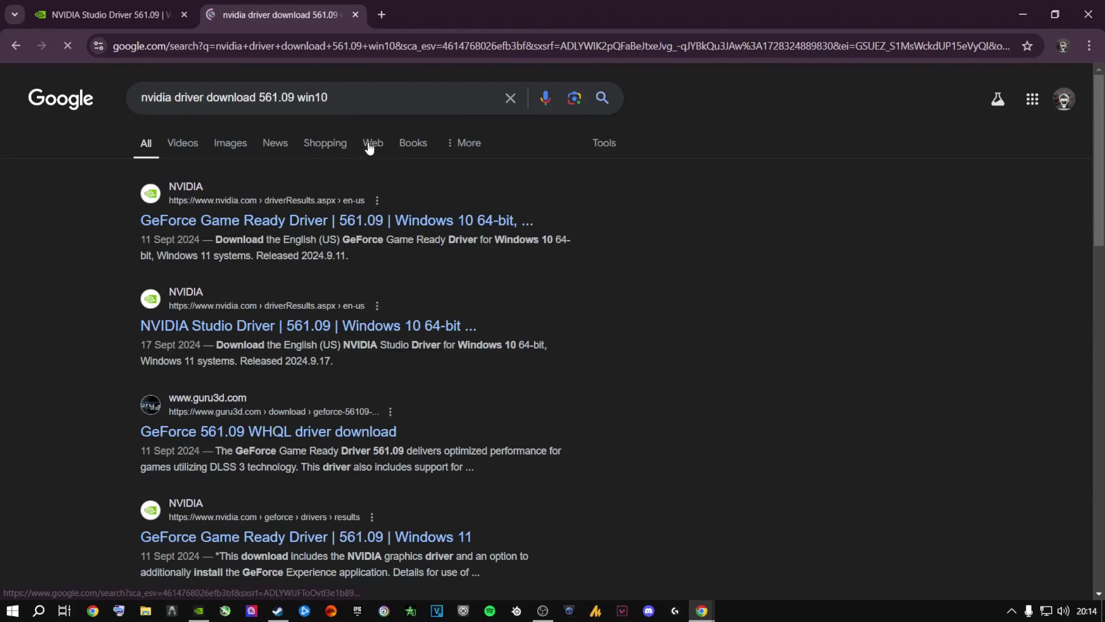
pyautogui.click(358, 222)
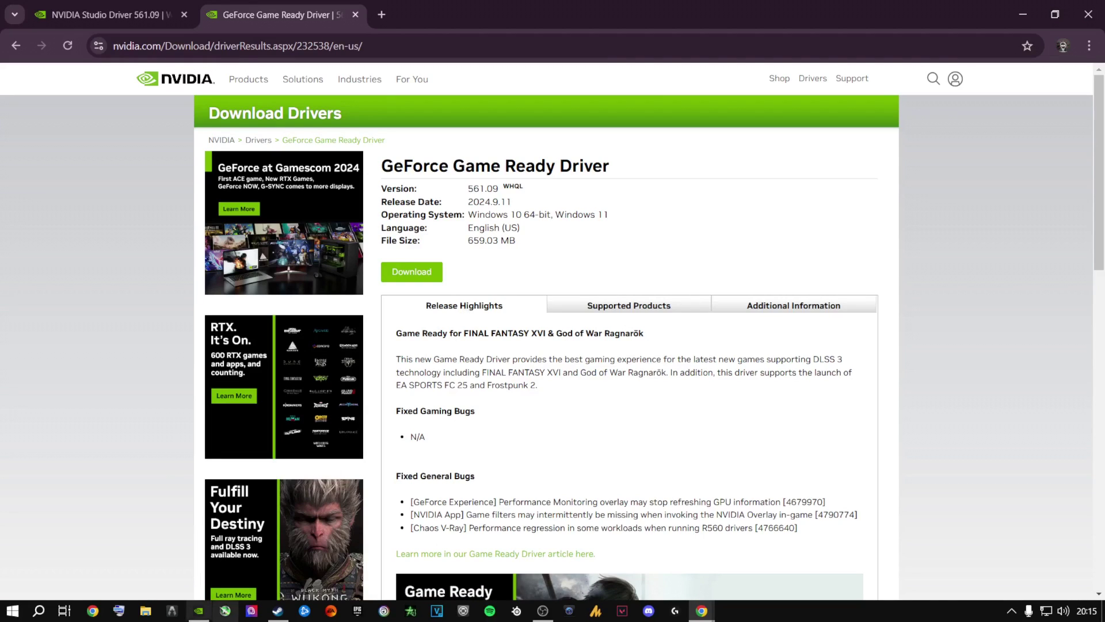
# - Switch to GeForce Experience, look through the hidden system tray icons and dismiss them
pyautogui.click(199, 610)
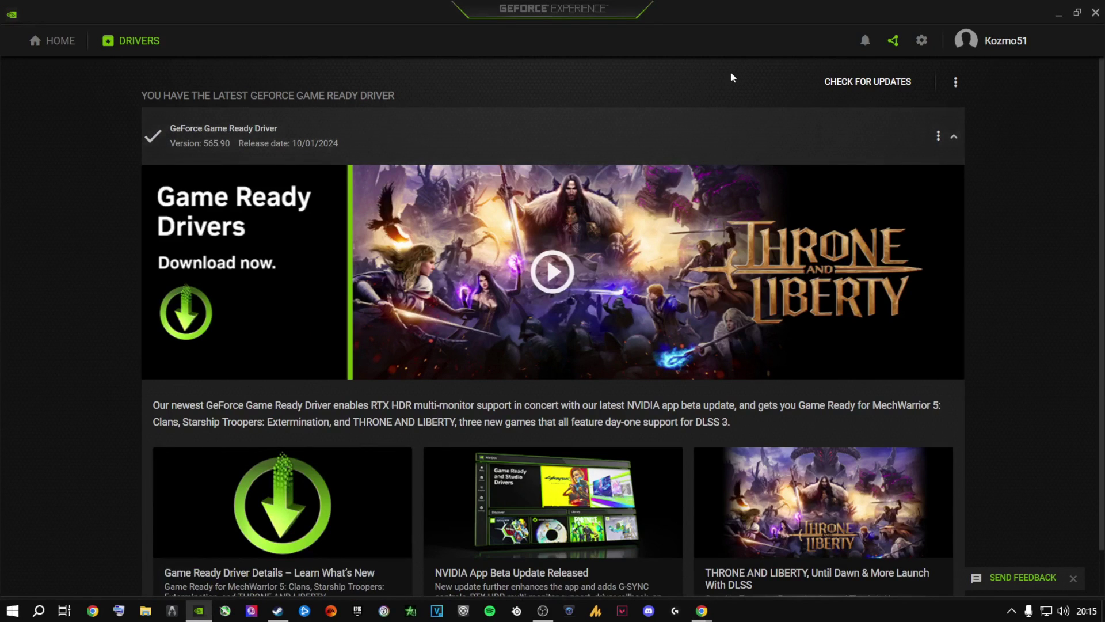
pyautogui.click(1011, 610)
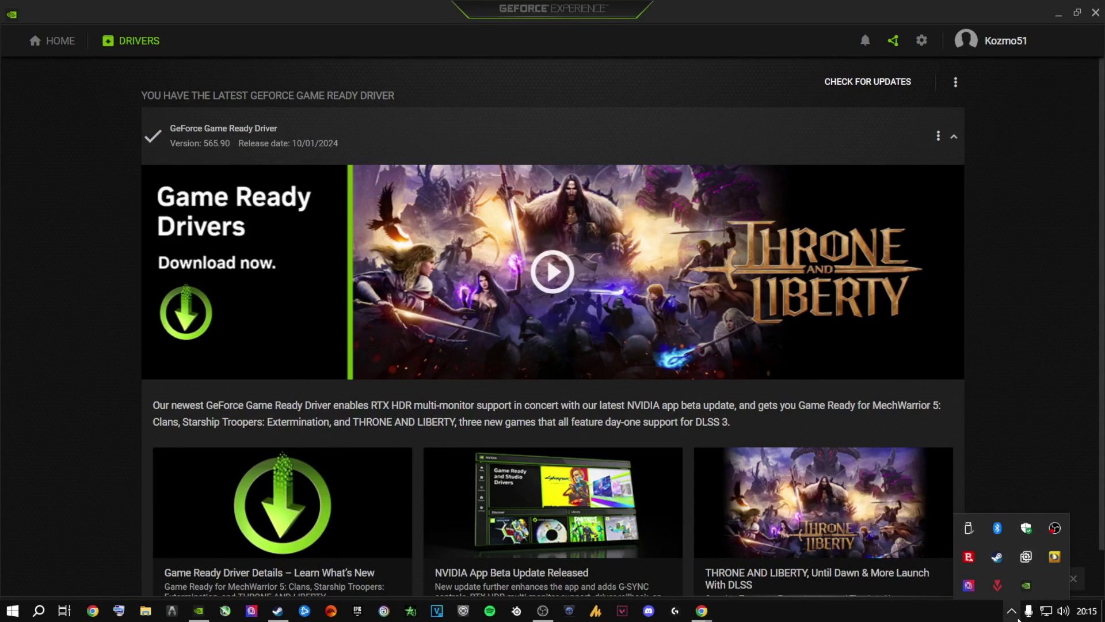
pyautogui.click(971, 451)
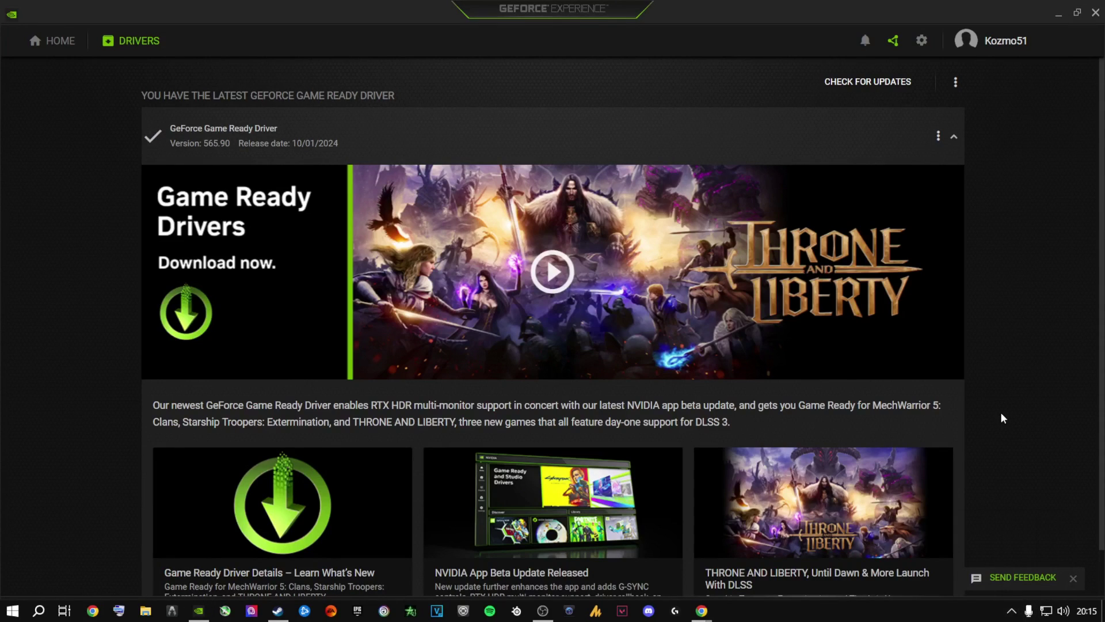